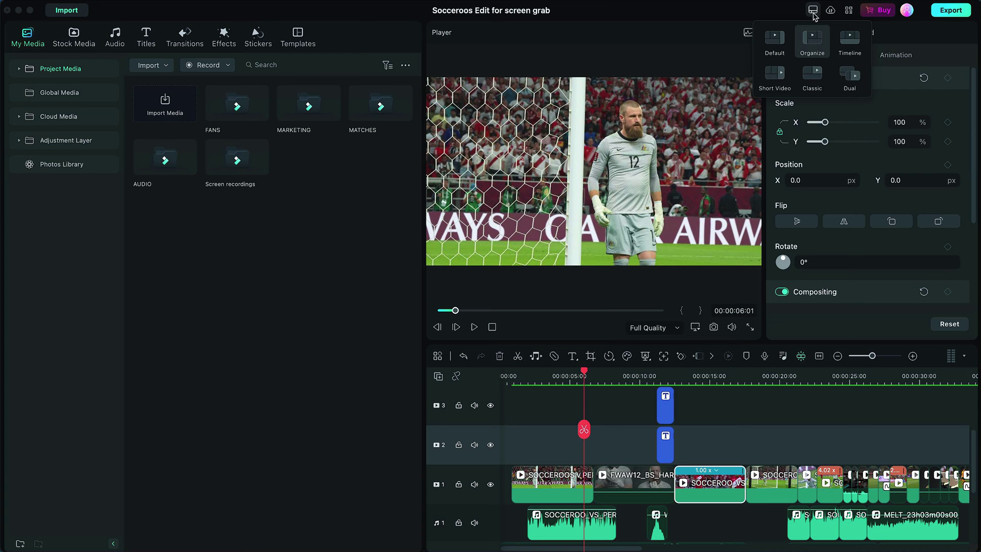
- Switch the workspace to the Classic layout and apply the Adobe Premiere Pro keyboard shortcut preset
click(812, 74)
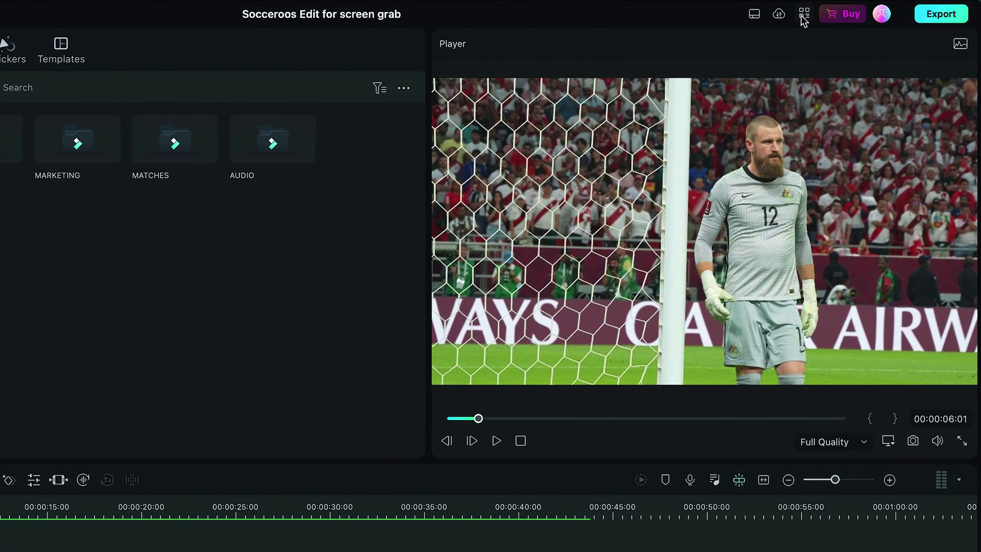
click(803, 16)
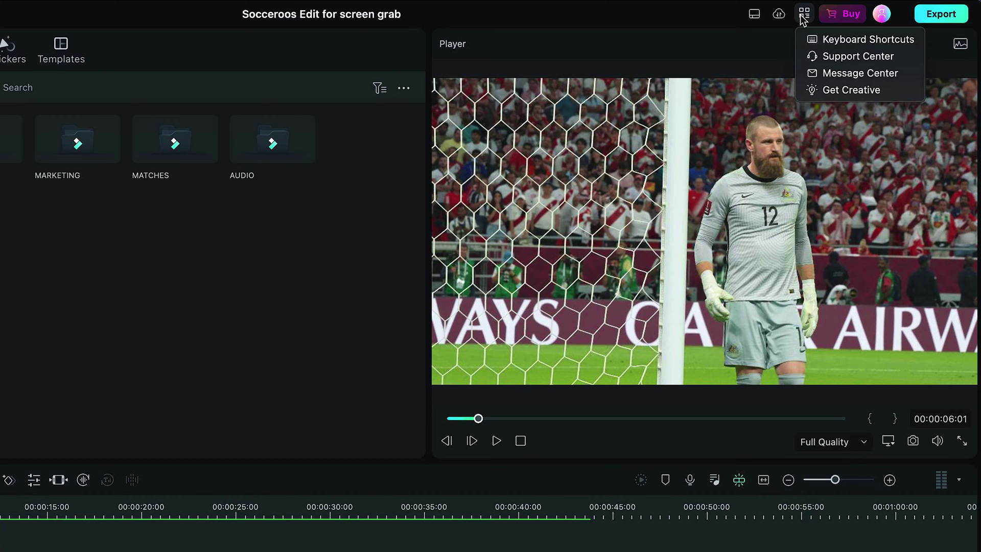
click(812, 41)
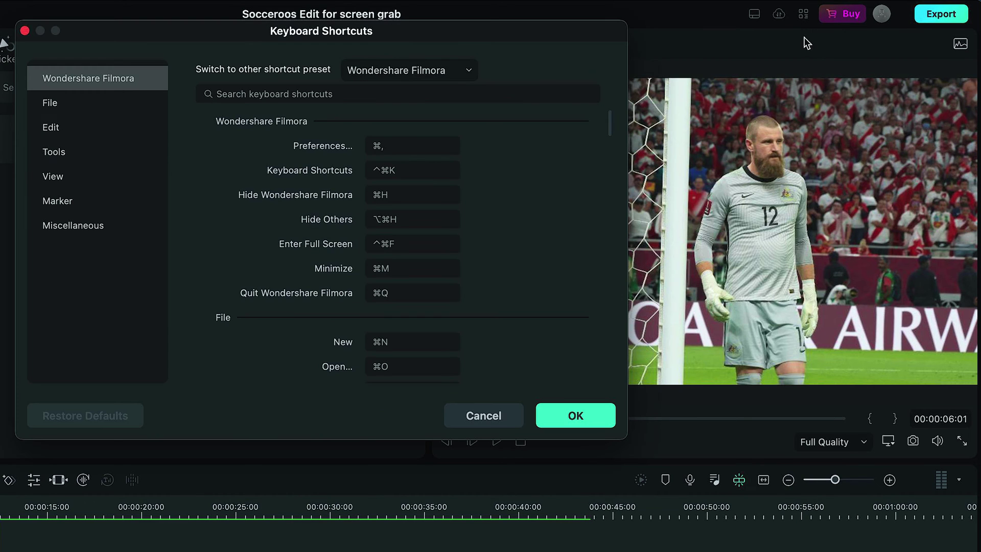
click(448, 72)
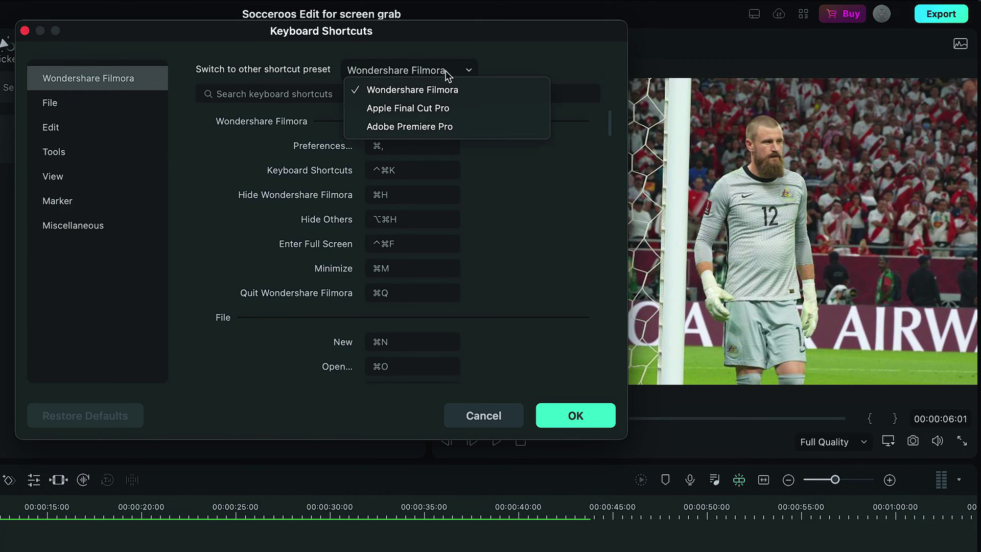
click(458, 127)
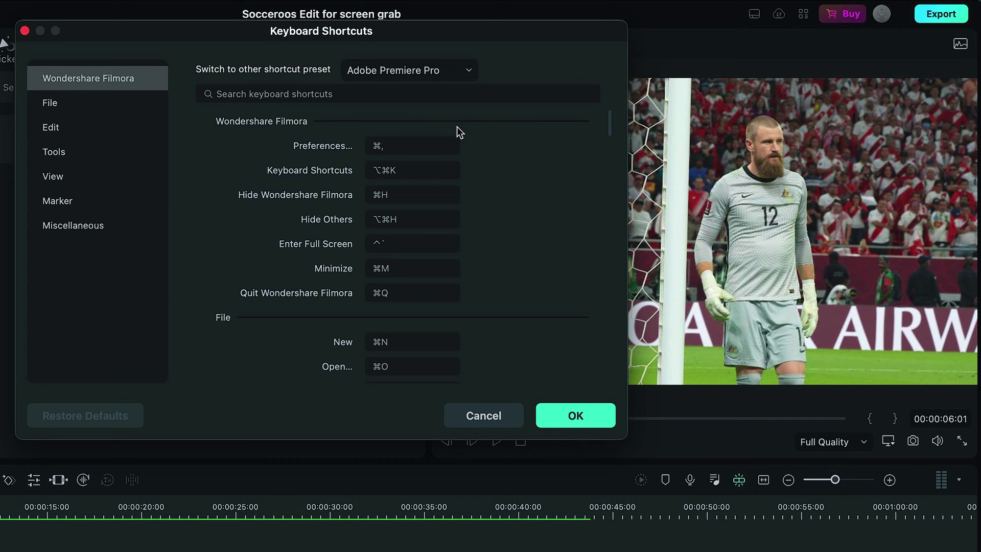
click(585, 416)
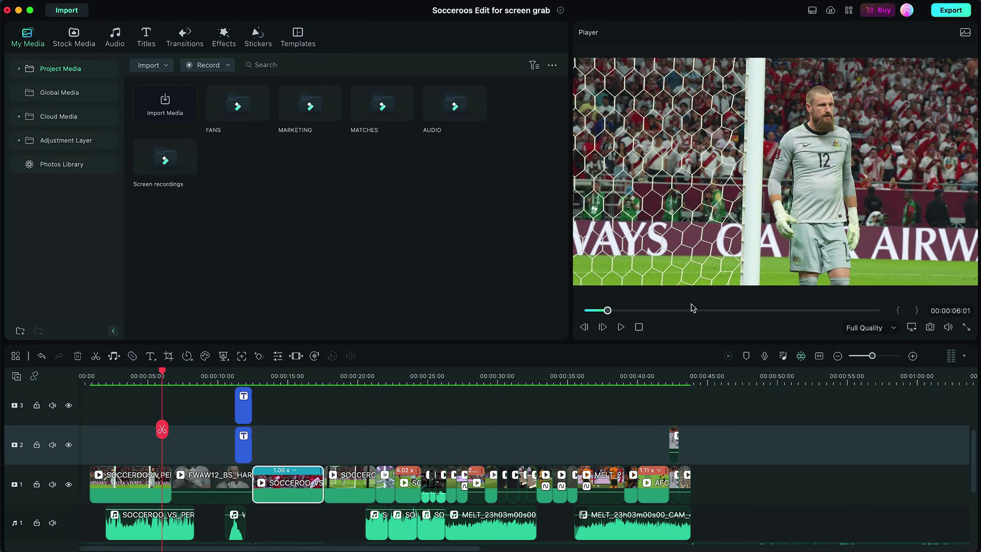
- Examine the basic transform and compositing settings and the basic color settings of the first video clip on track 1
double_click(137, 481)
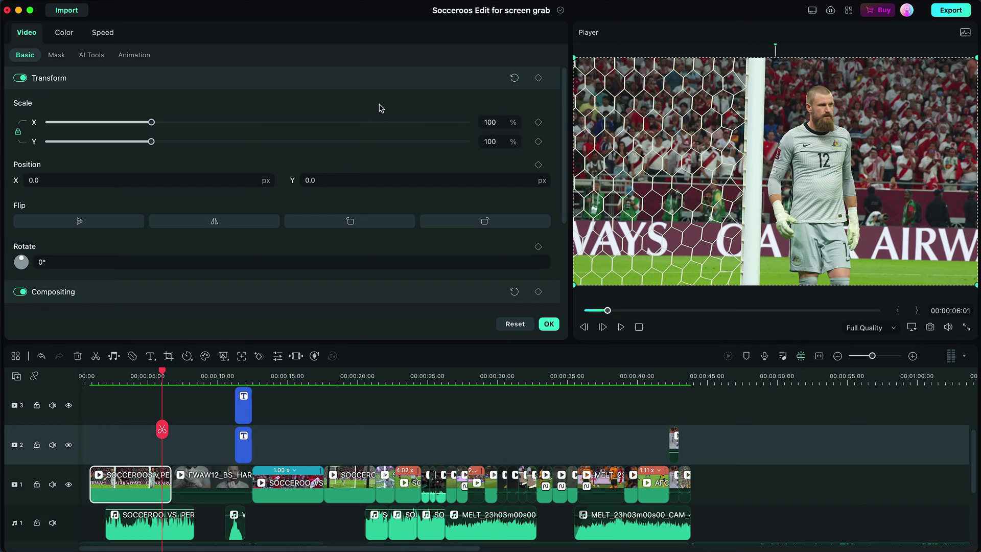
scroll(381, 103, down, 2)
click(538, 93)
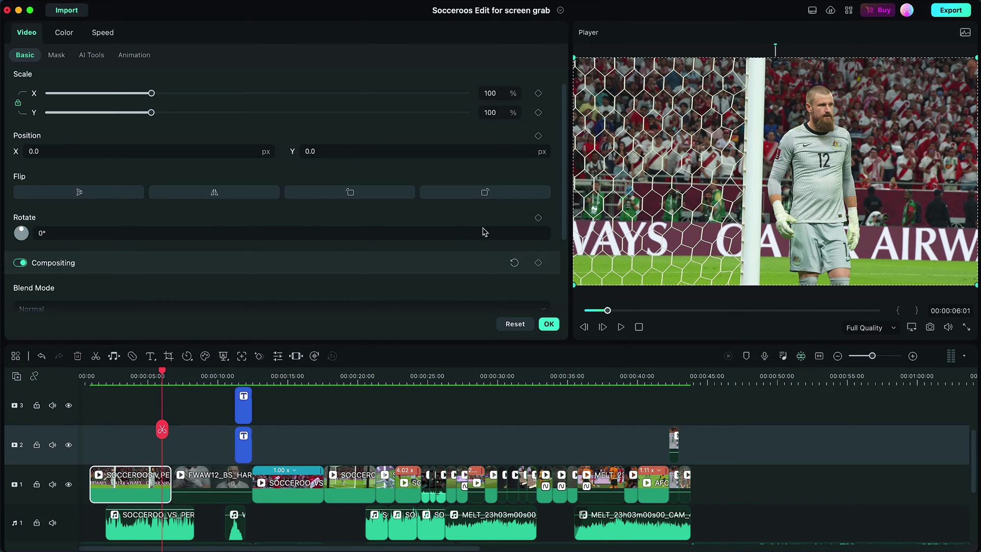
click(65, 34)
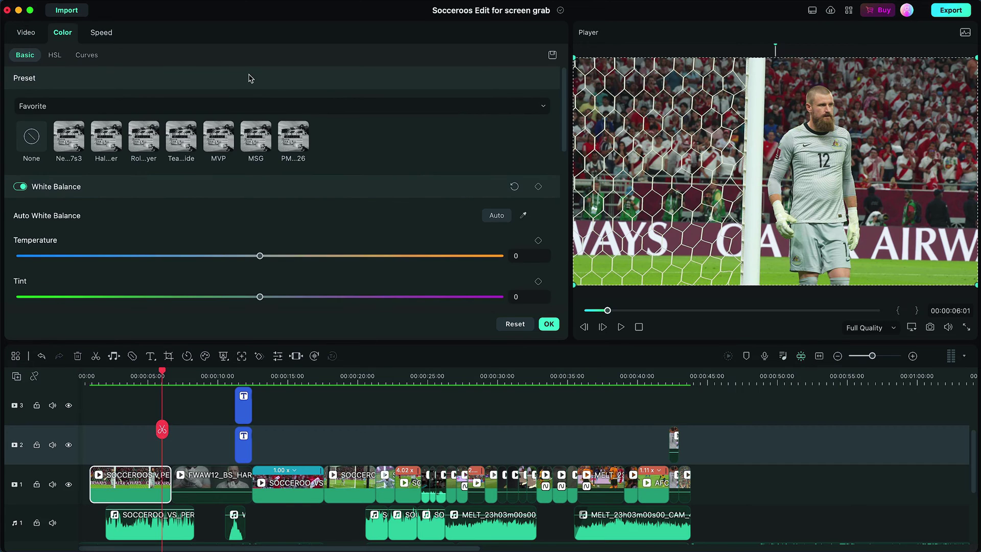
scroll(463, 182, down, 5)
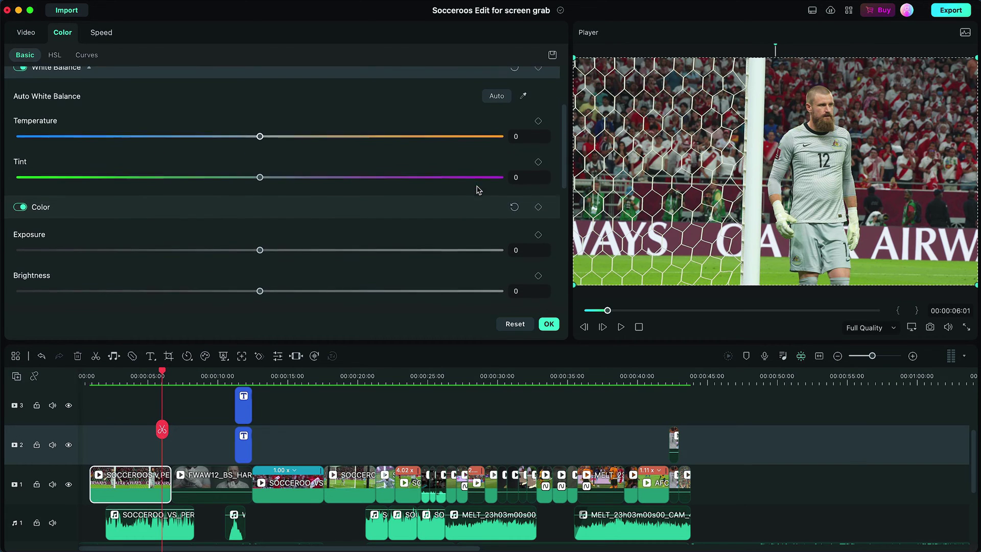
scroll(478, 190, down, 5)
scroll(482, 193, down, 1)
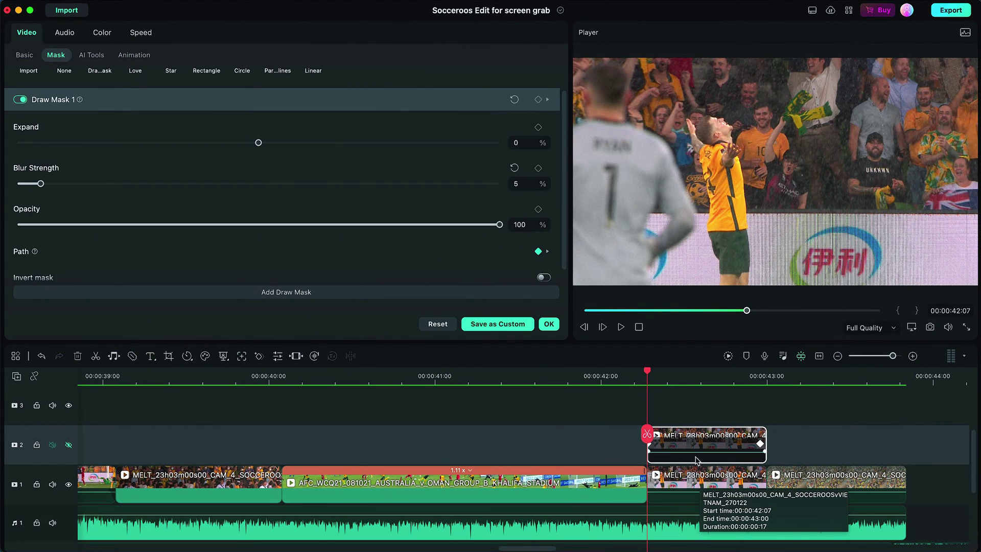
- Compare the two stacked MELT clips at 00:00:42:07 and play back the draw-masked clip on track 2
click(695, 483)
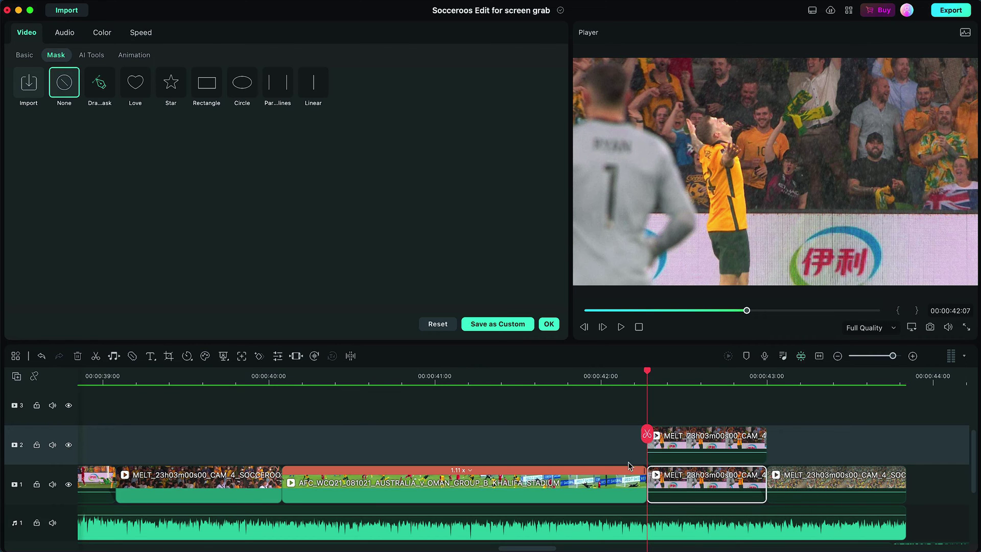
click(712, 439)
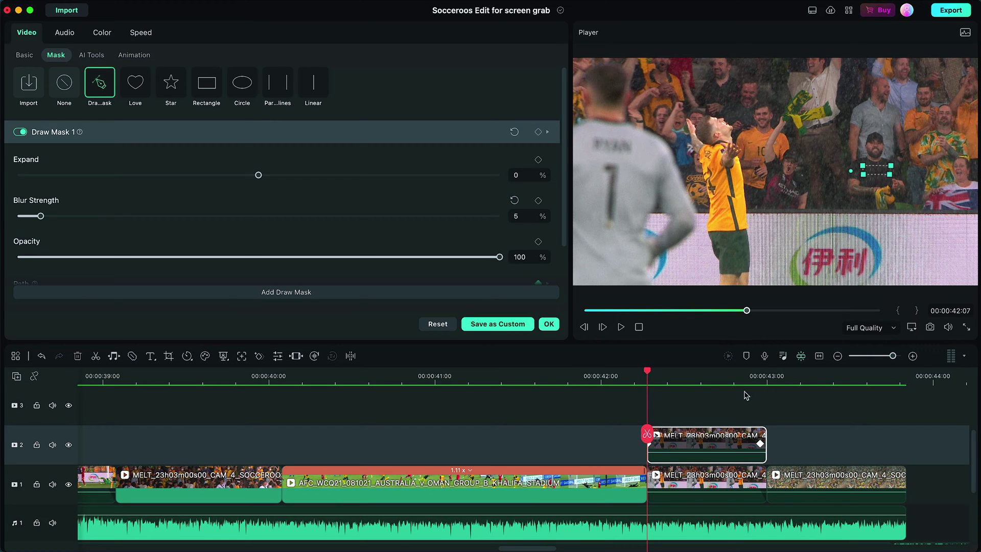
key(space)
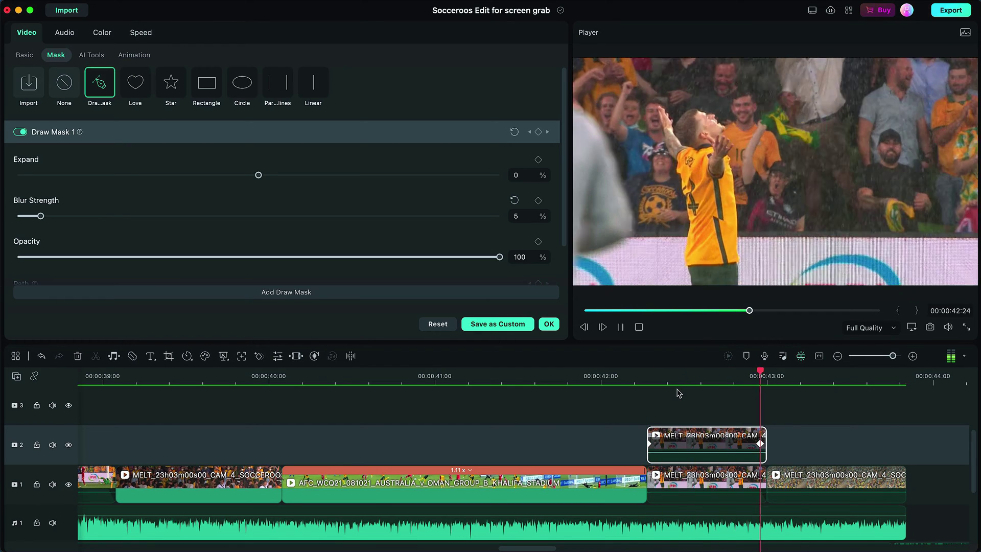
key(space)
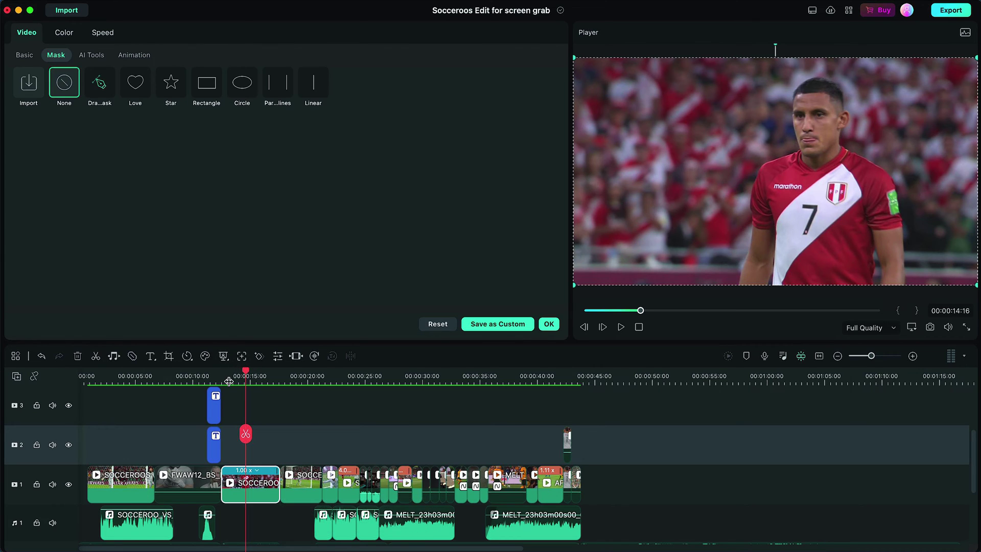
- Duplicate the Peru player clip from track 1 onto track 2, aligned at its start at 00:00:12:13
scroll(227, 381, up, 3)
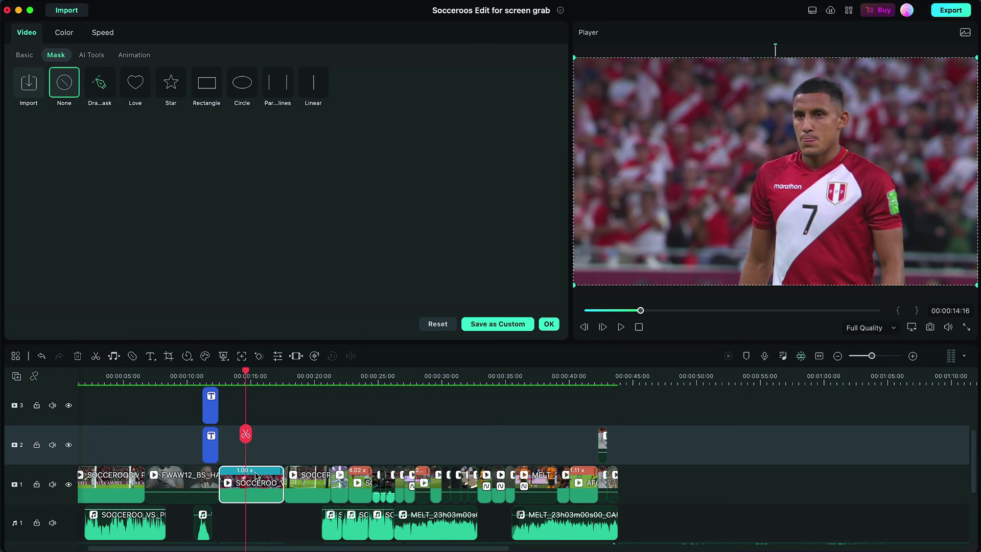
drag(251, 376, 220, 378)
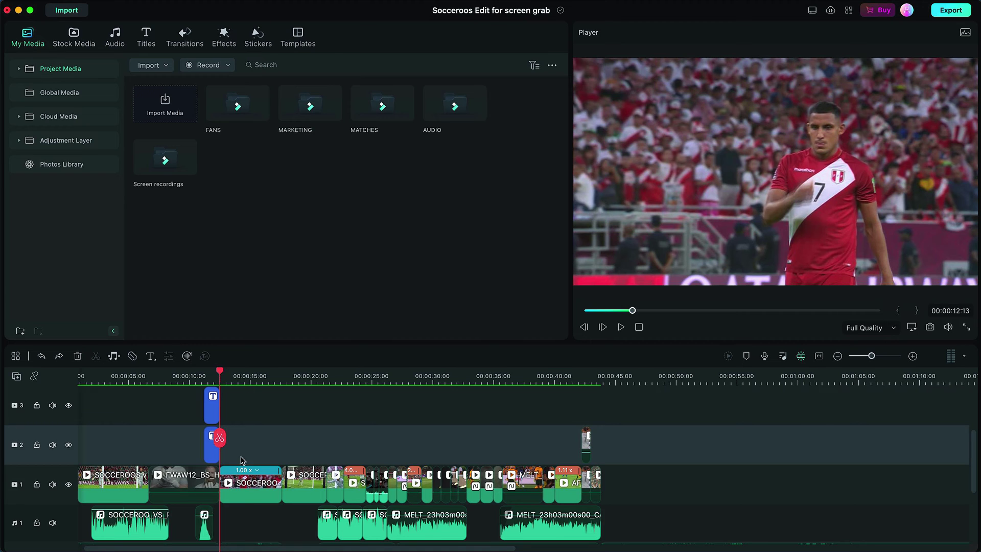
click(260, 483)
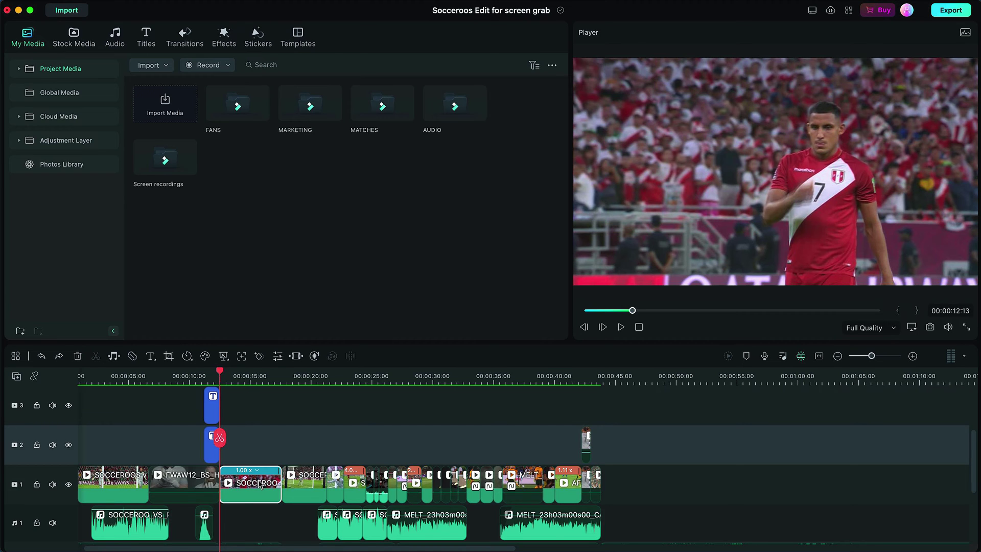
key(super+c)
key(super+v)
- Enable Smart Cutout on the duplicated clip on track 2 and open its cutout editor
click(256, 377)
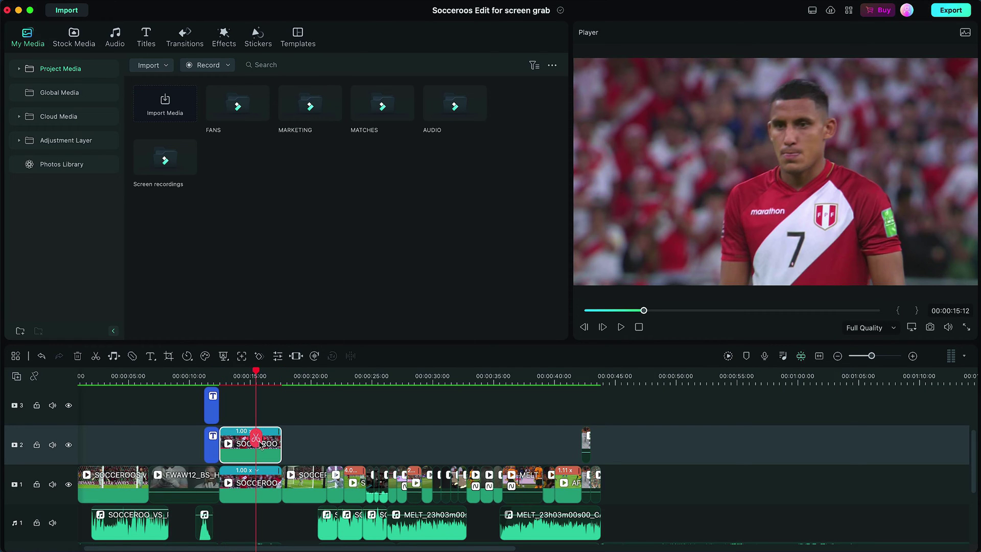
double_click(258, 454)
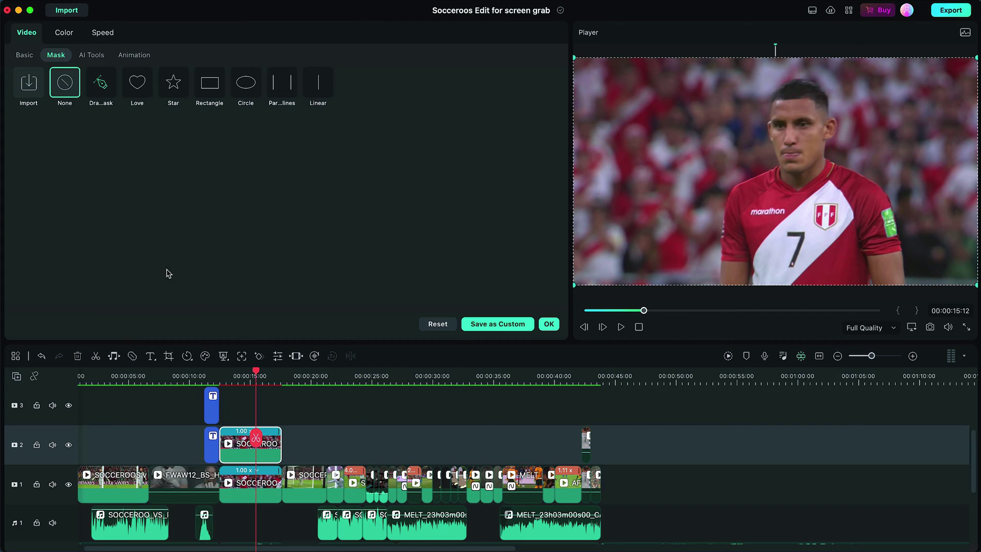
click(91, 55)
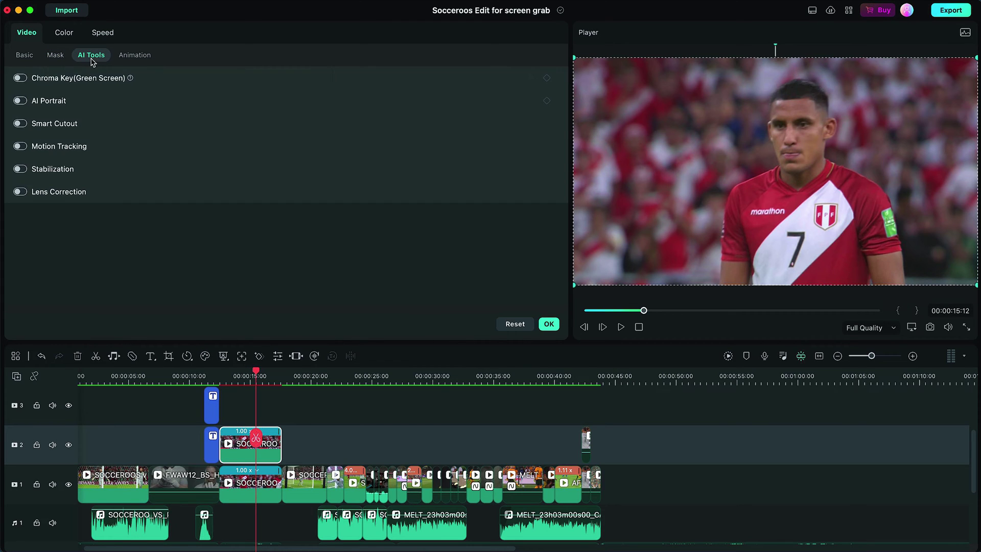
click(20, 125)
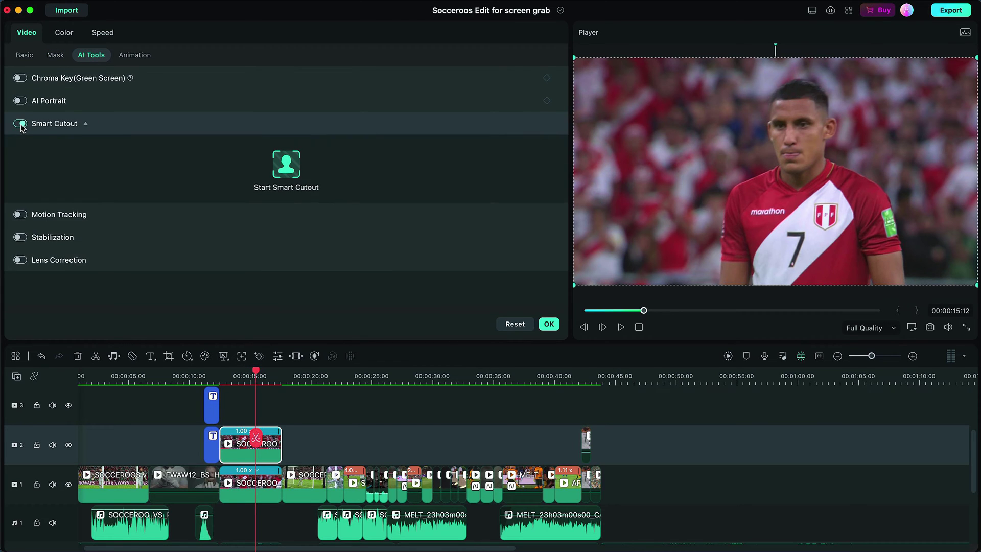
click(284, 167)
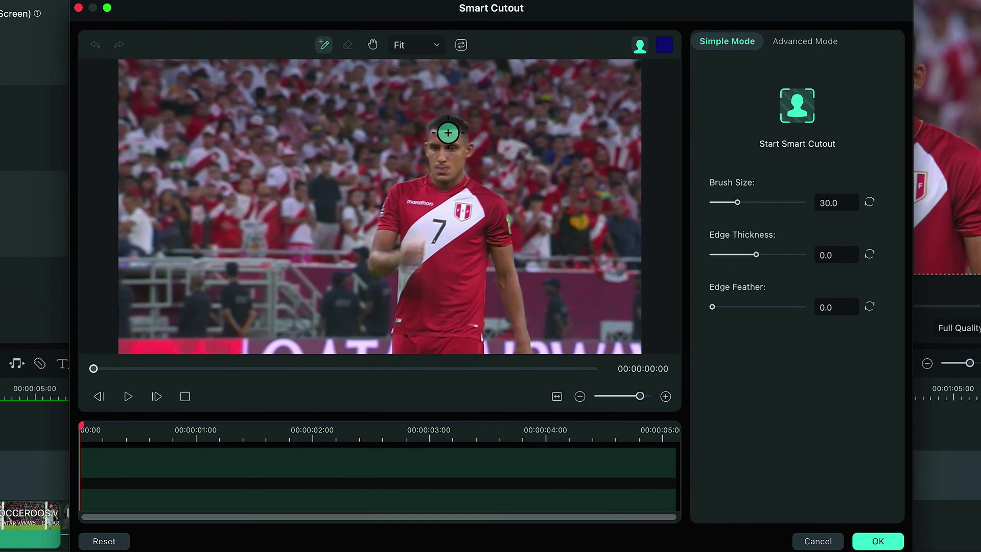
- Brush down the player from head to shorts as the area to keep and run Smart Cutout on the clip
drag(447, 156, 437, 348)
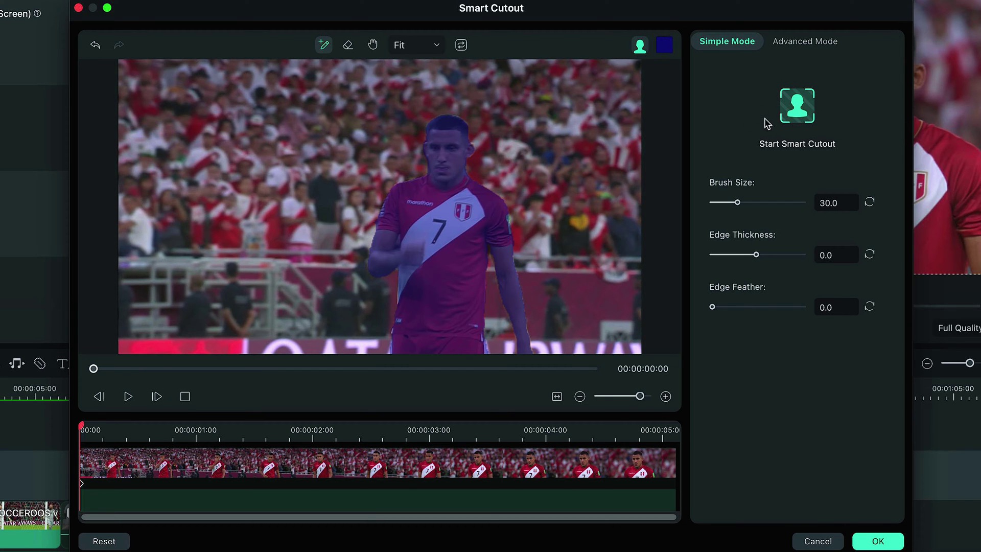
click(799, 107)
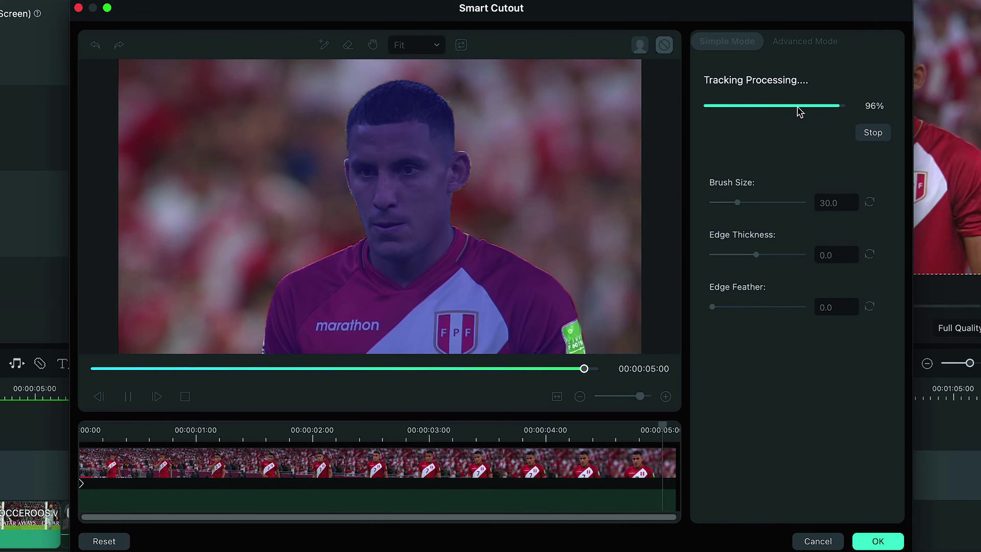
- Add the green sleeve patch to the player's mask at 00:00:02:01 and rerun Smart Cutout
drag(83, 428, 323, 436)
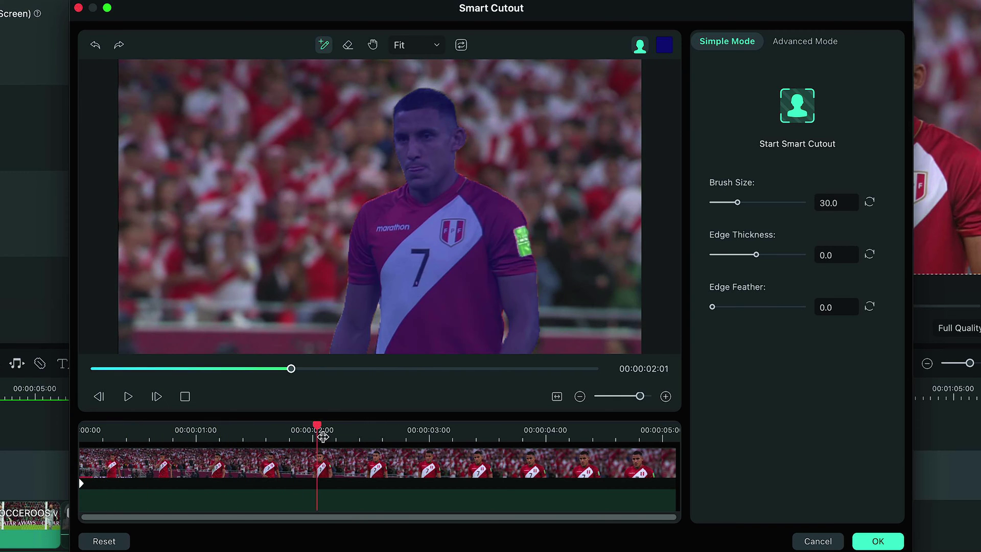
drag(521, 236, 513, 265)
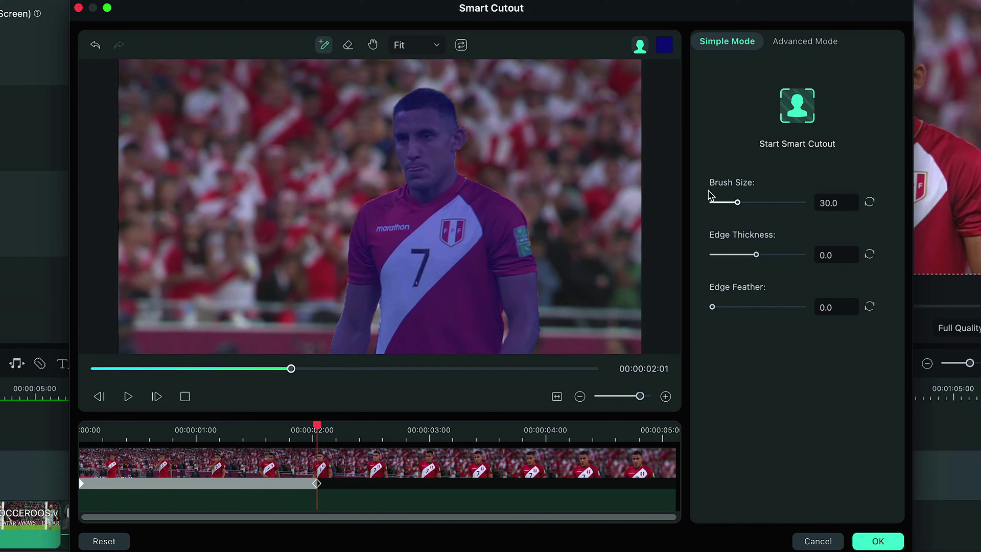
click(794, 112)
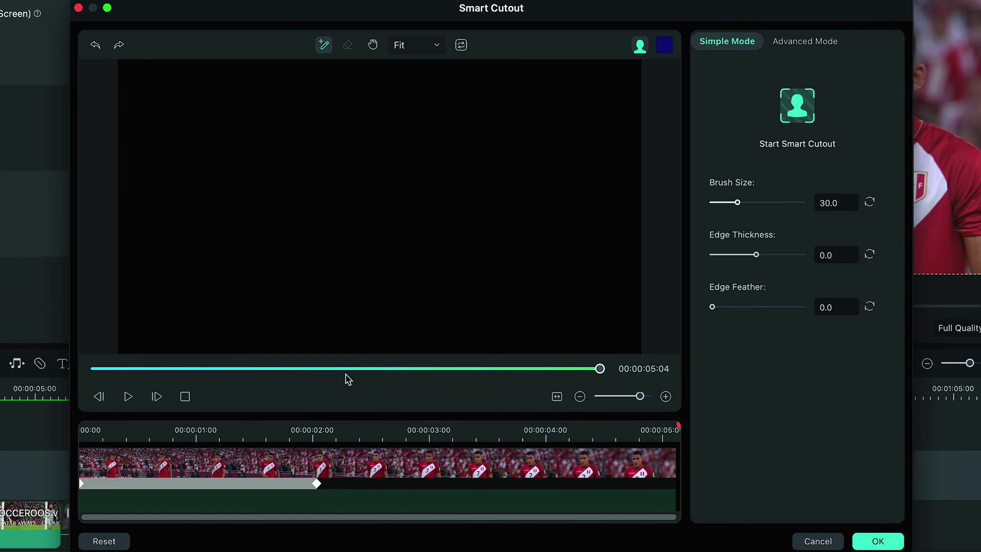
- Check the mask around 00:00:02:00, then track the corrected cutout backward from 00:00:02:01 in Advanced Mode
click(313, 434)
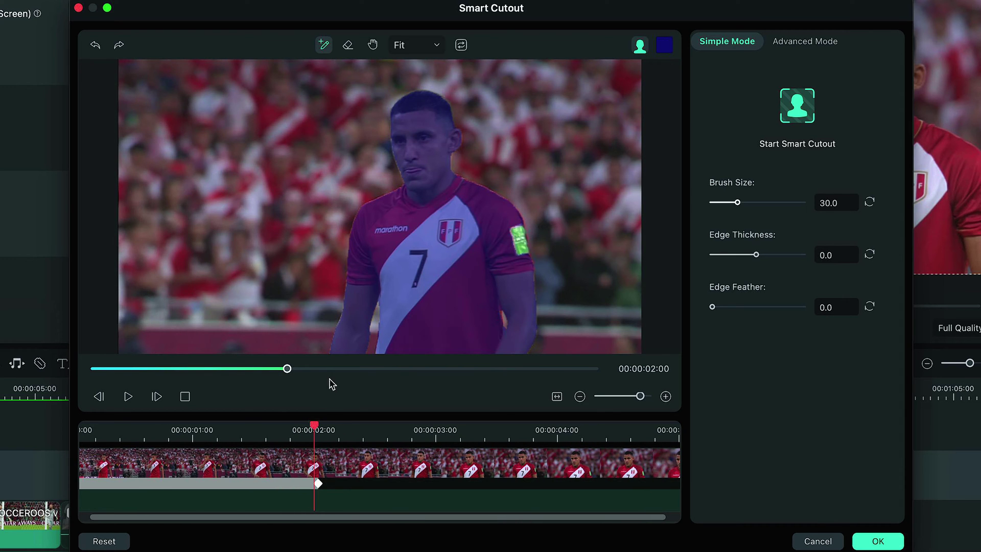
click(284, 368)
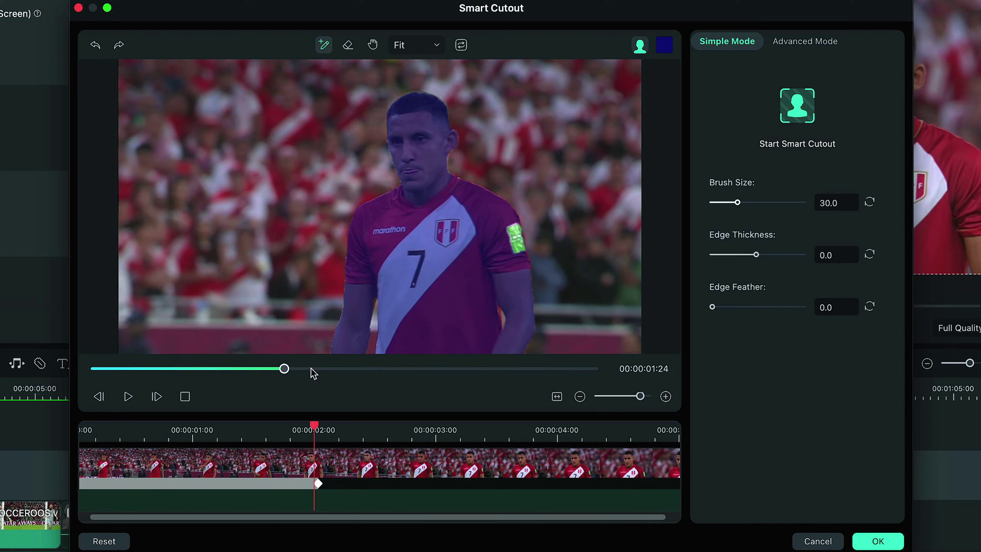
click(342, 369)
drag(355, 372, 292, 370)
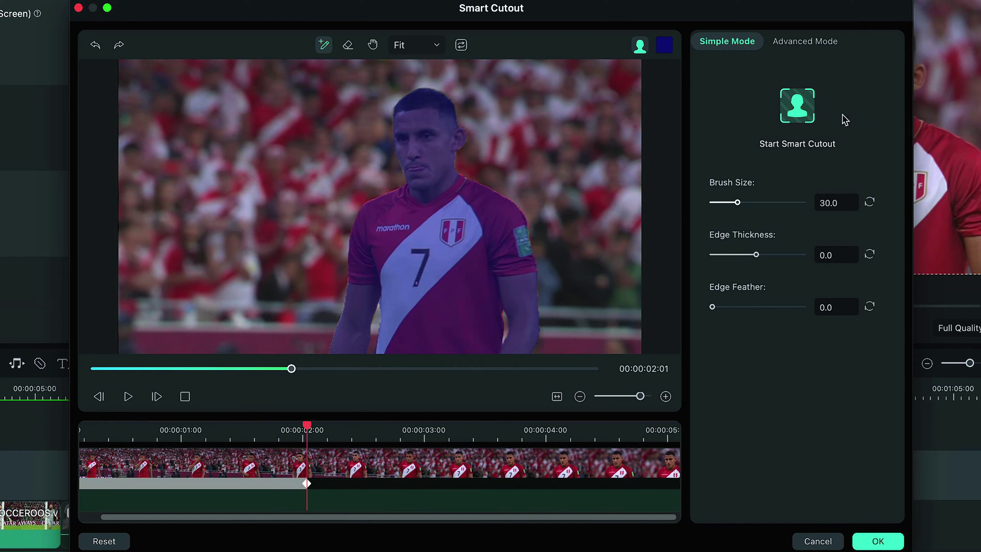
click(816, 46)
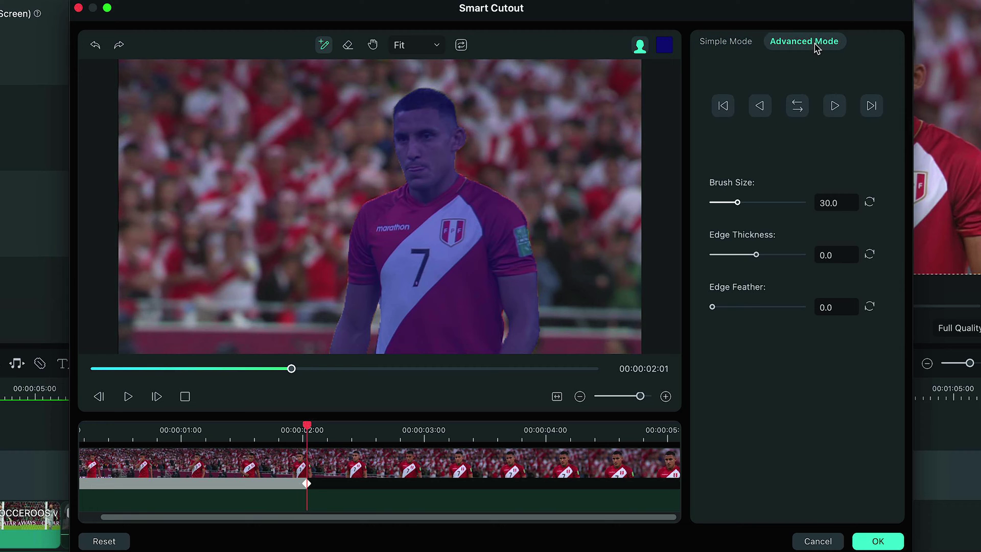
click(761, 106)
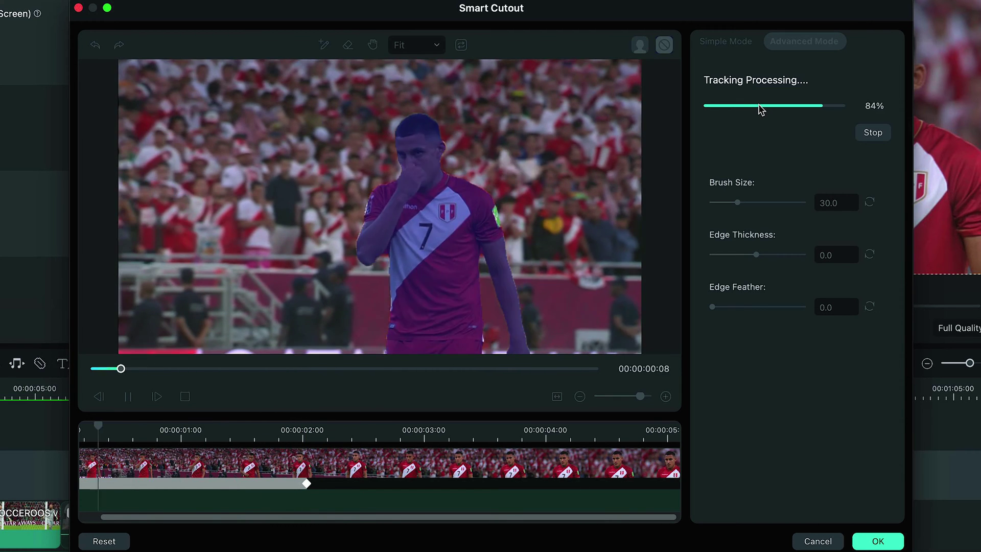
- Add the green sleeve patch to the player's mask at 00:00:00:10
mouse_move(92, 368)
mouse_down()
mouse_move(167, 371)
mouse_move(128, 372)
mouse_up()
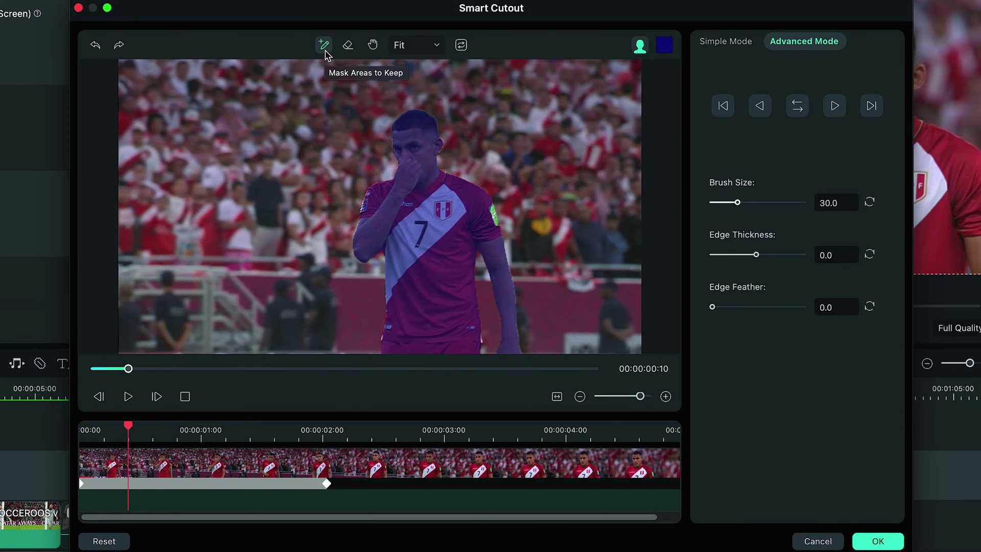
mouse_move(482, 239)
mouse_down()
mouse_move(445, 231)
mouse_move(441, 214)
mouse_up()
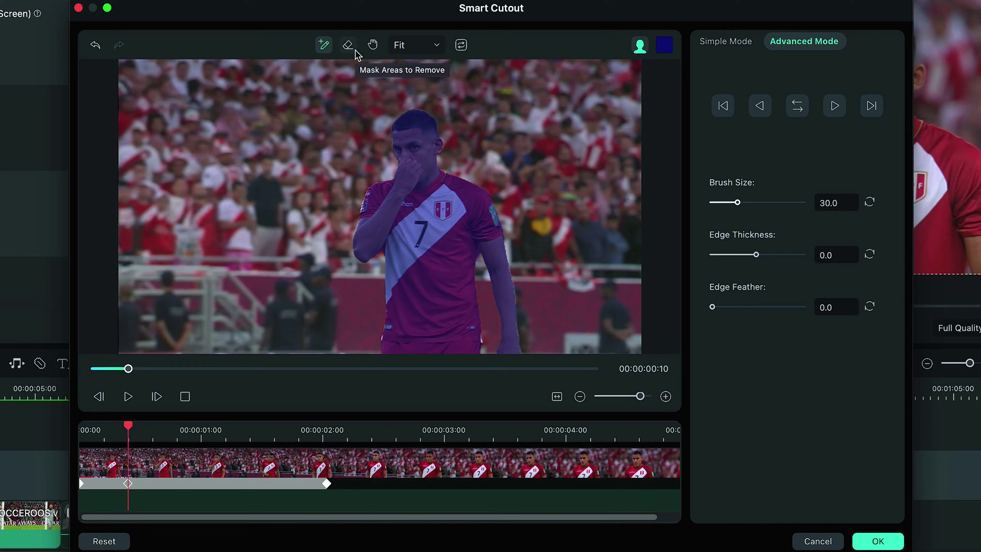
- Add the green sleeve patch to the player's mask at 00:00:00:12
click(350, 49)
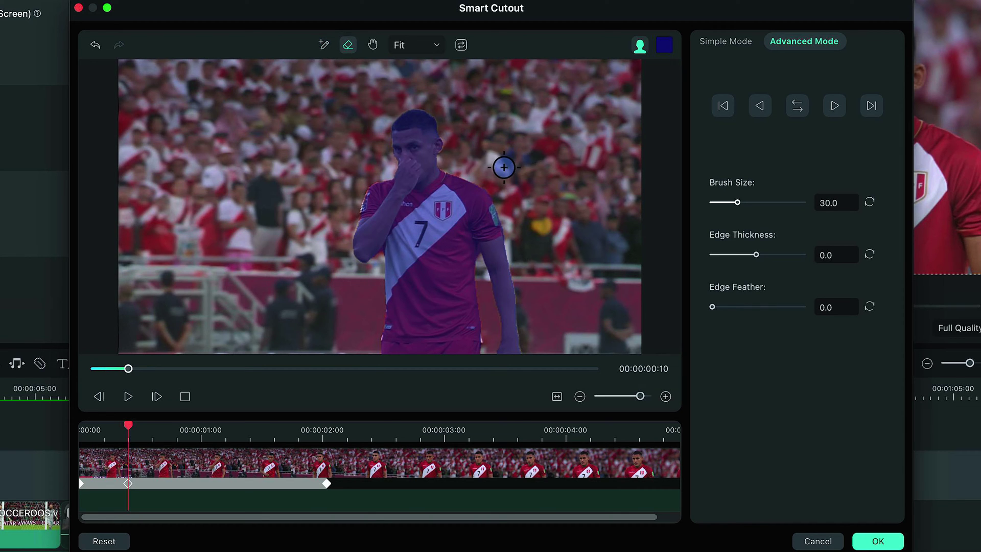
click(324, 45)
drag(131, 372, 135, 370)
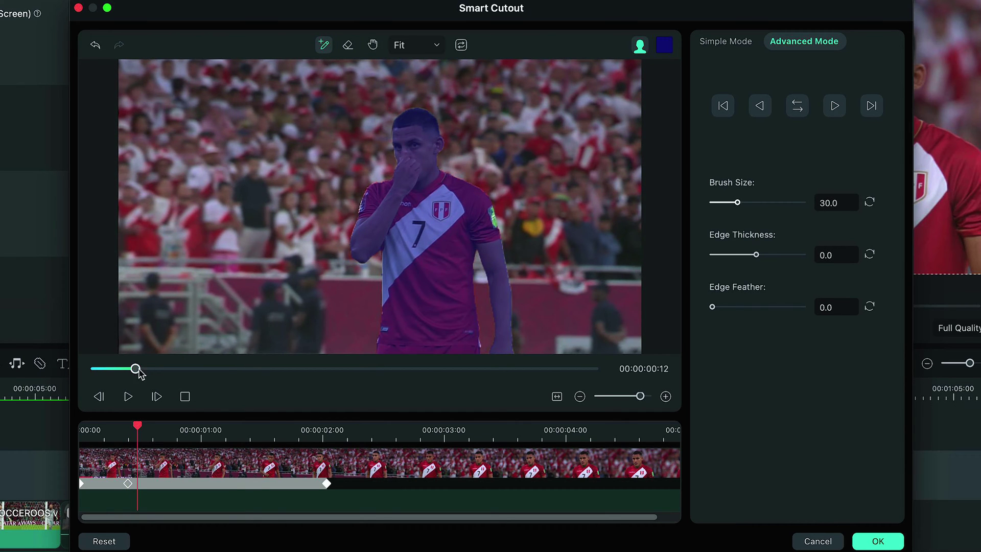
drag(484, 215, 485, 234)
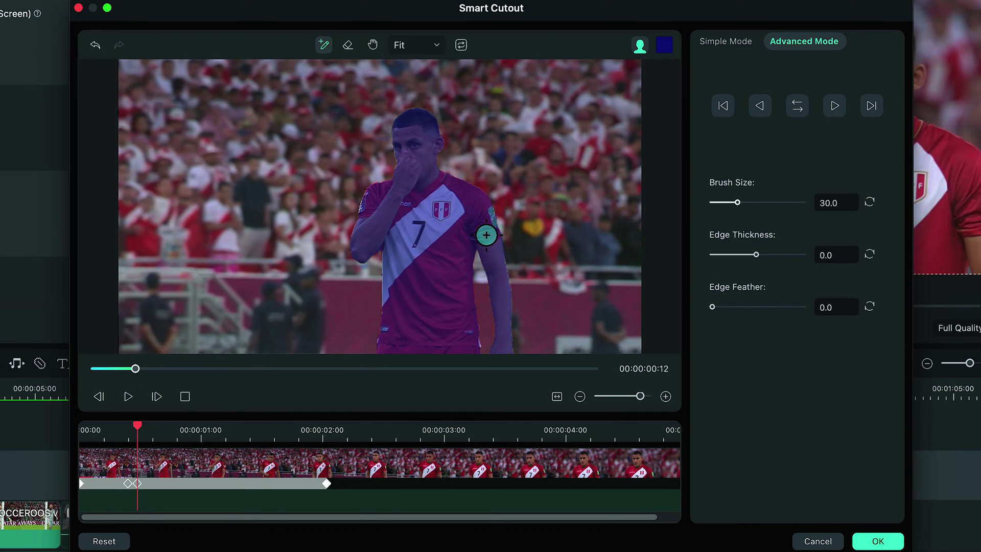
- Add the green sleeve patch to the player's mask at 00:00:01:07 and 00:00:01:10
drag(136, 371, 217, 377)
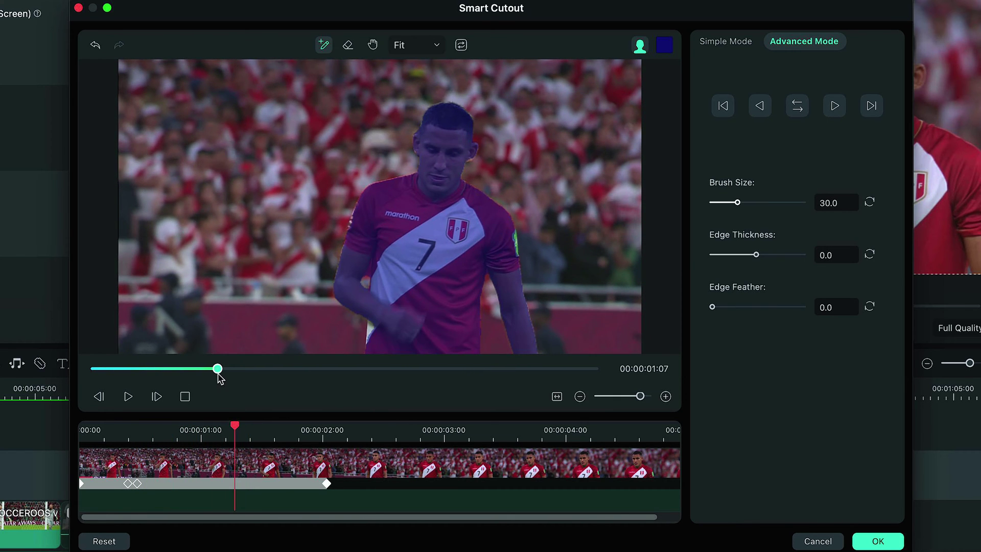
drag(505, 237, 506, 257)
drag(219, 370, 227, 370)
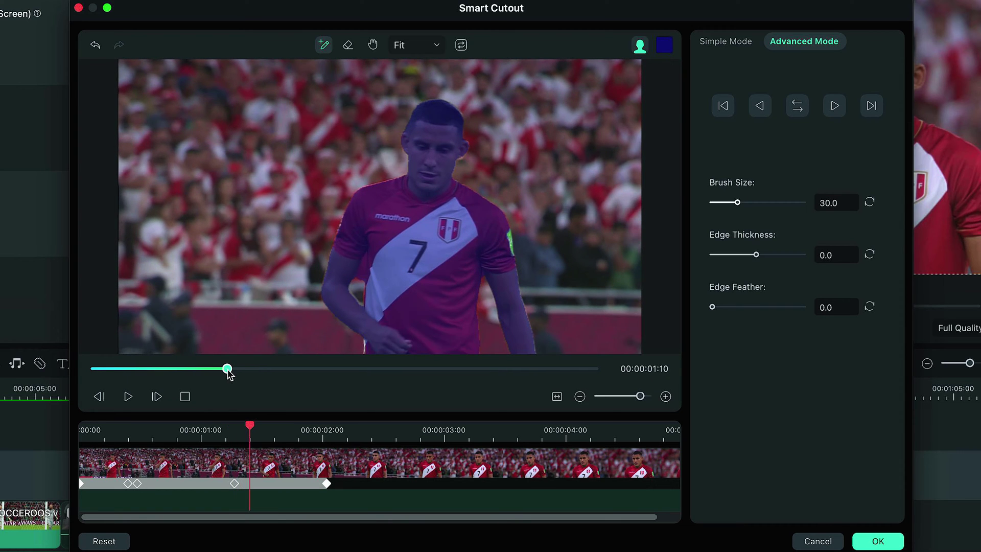
drag(500, 237, 501, 256)
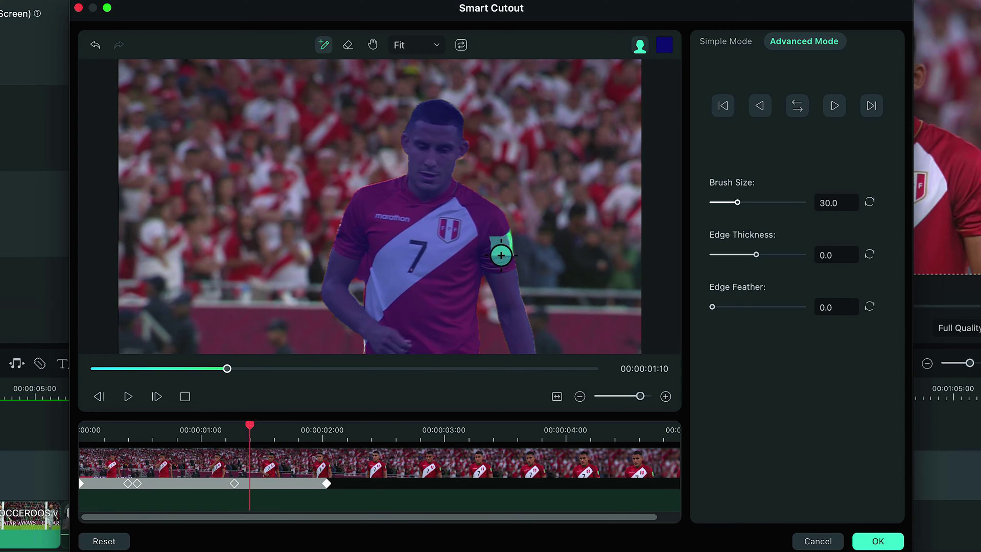
- Accept the corrected Smart Cutout and check the isolated player by temporarily hiding video track 1
mouse_move(227, 370)
mouse_down()
mouse_move(133, 376)
mouse_move(176, 376)
mouse_move(167, 376)
mouse_up()
click(878, 543)
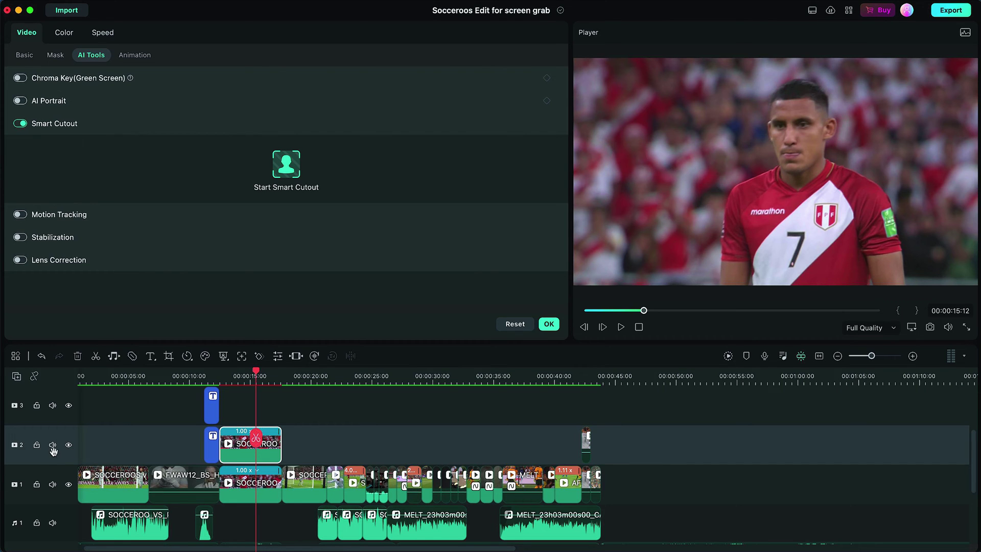
click(68, 484)
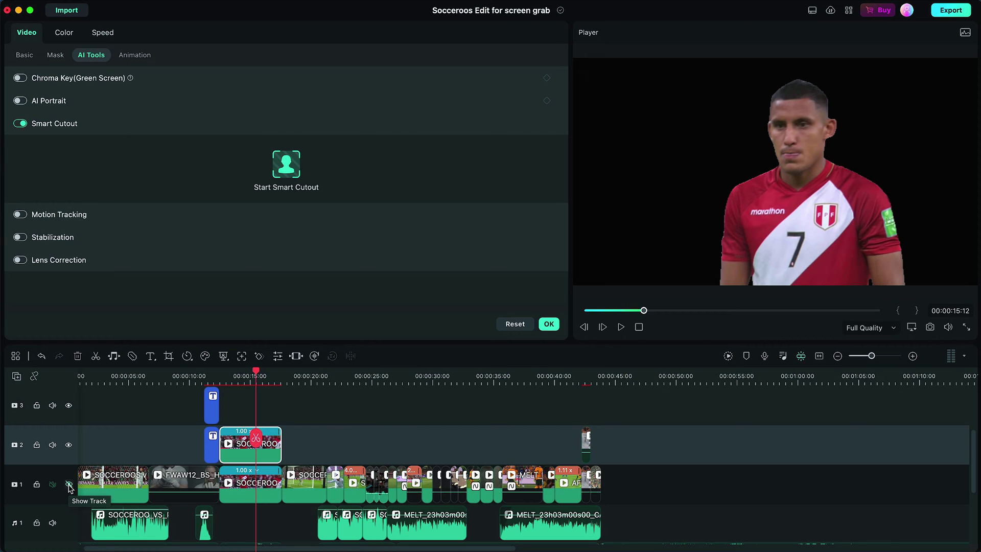
click(69, 484)
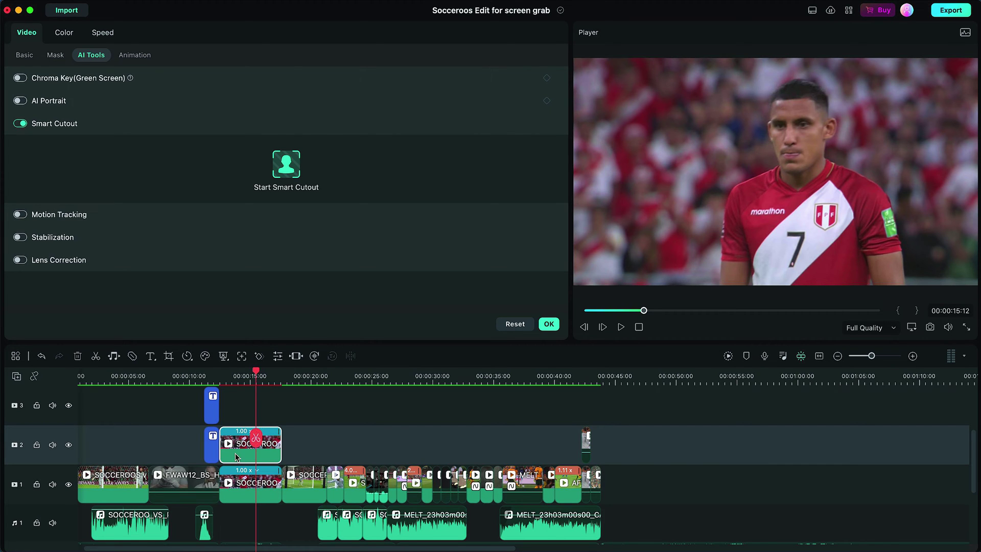
- Apply the MVP color preset to the cutout clip on track 2 and PM - Noir_6.AF2I9526 to the matching background clip on track 1
click(64, 33)
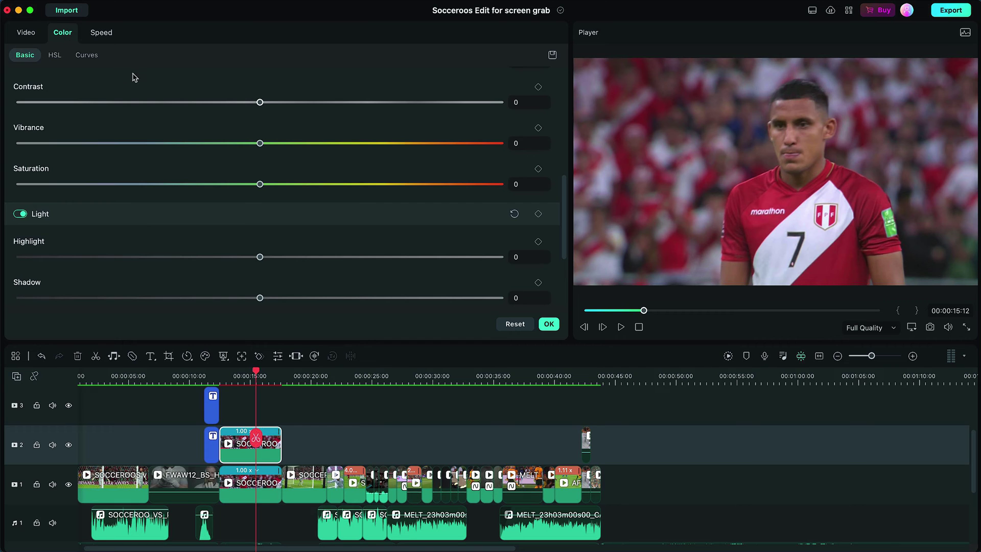
scroll(136, 73, up, 10)
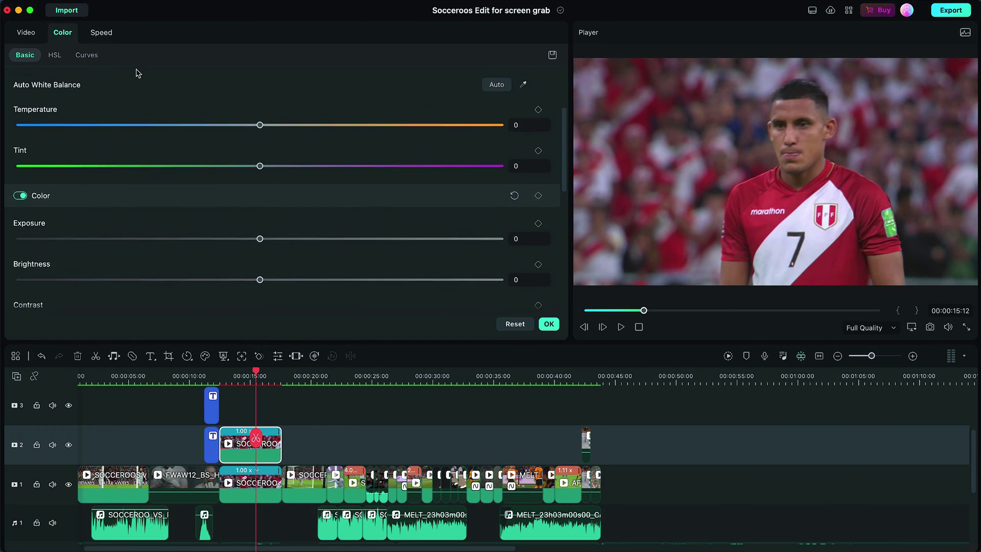
scroll(136, 75, up, 1)
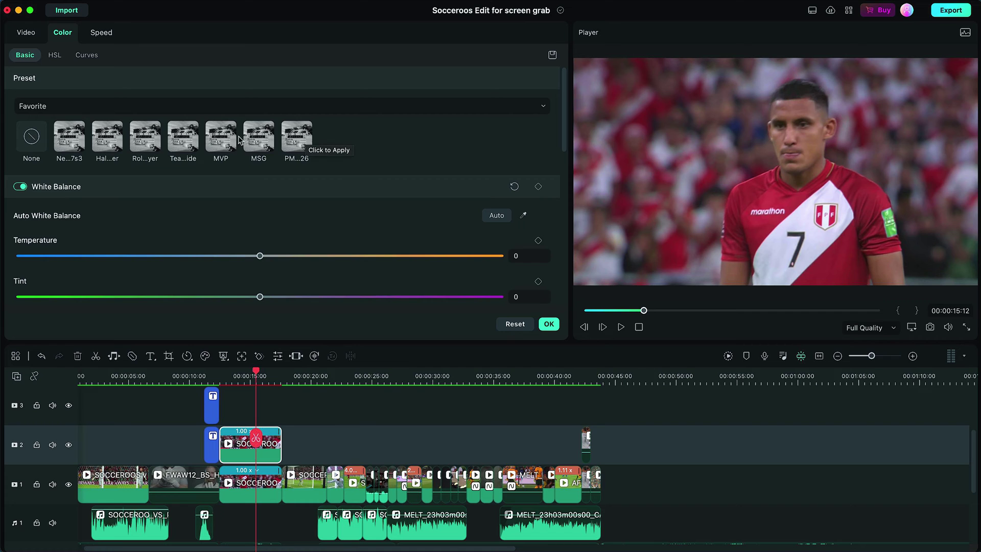
click(218, 144)
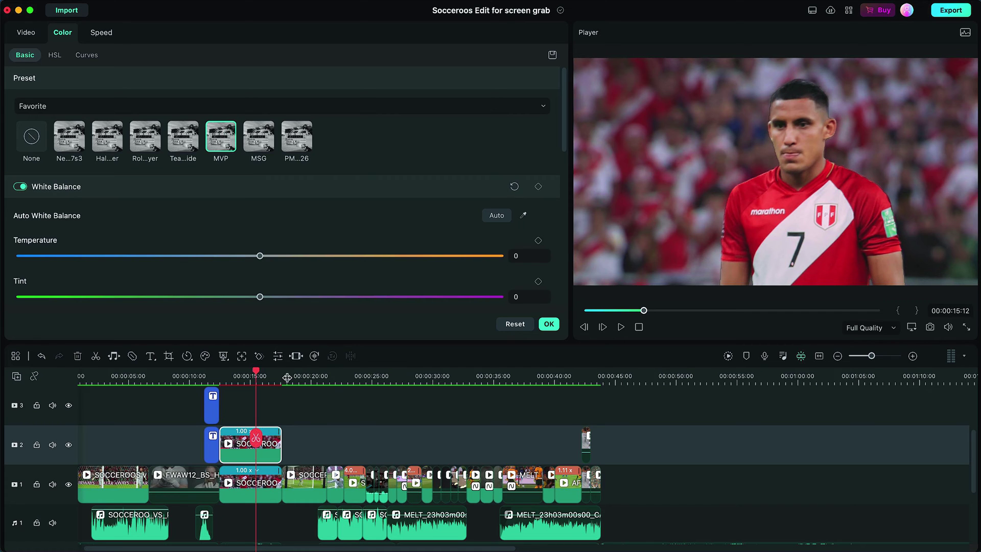
click(245, 480)
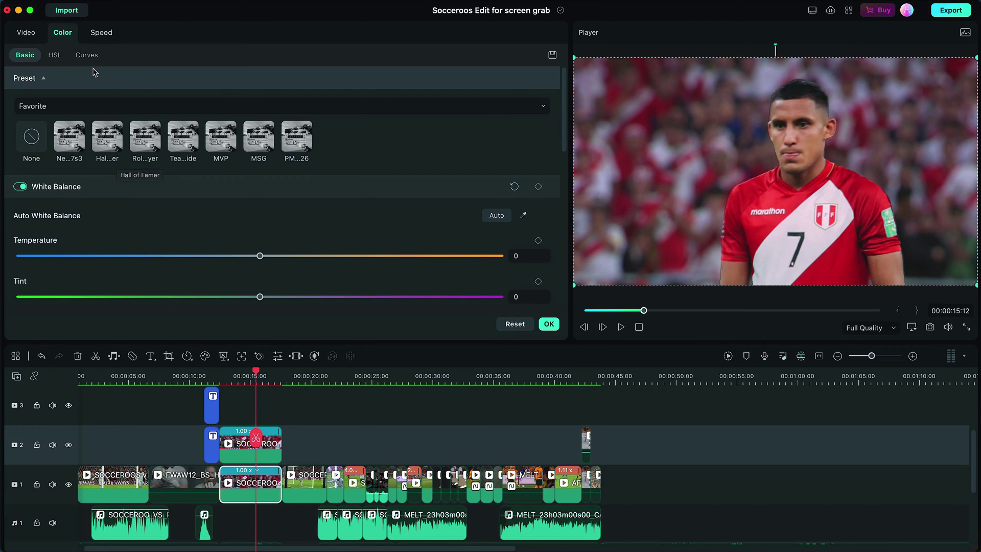
click(289, 143)
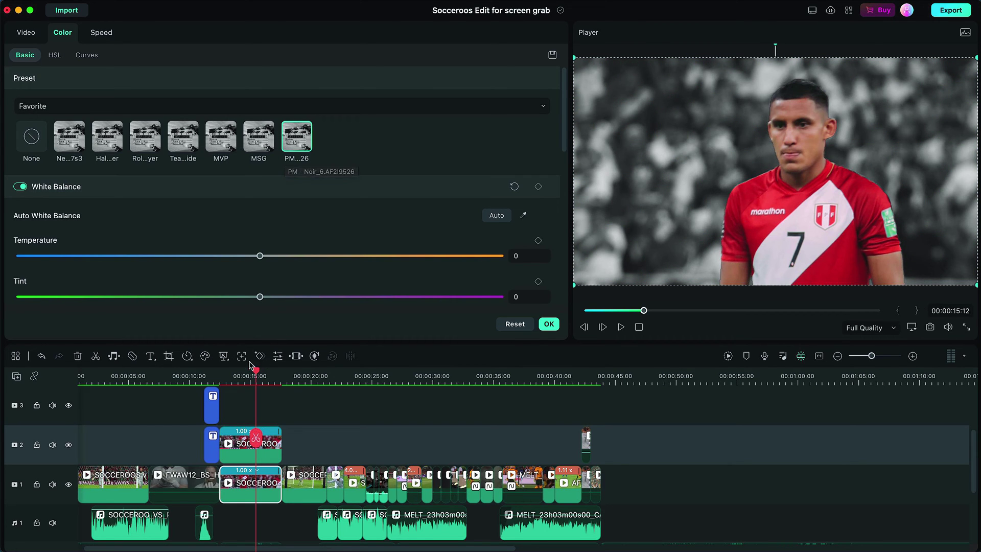
- Render the timeline preview and play the edit from 00:00:10:07 to review the color player against the monochrome crowd
click(728, 356)
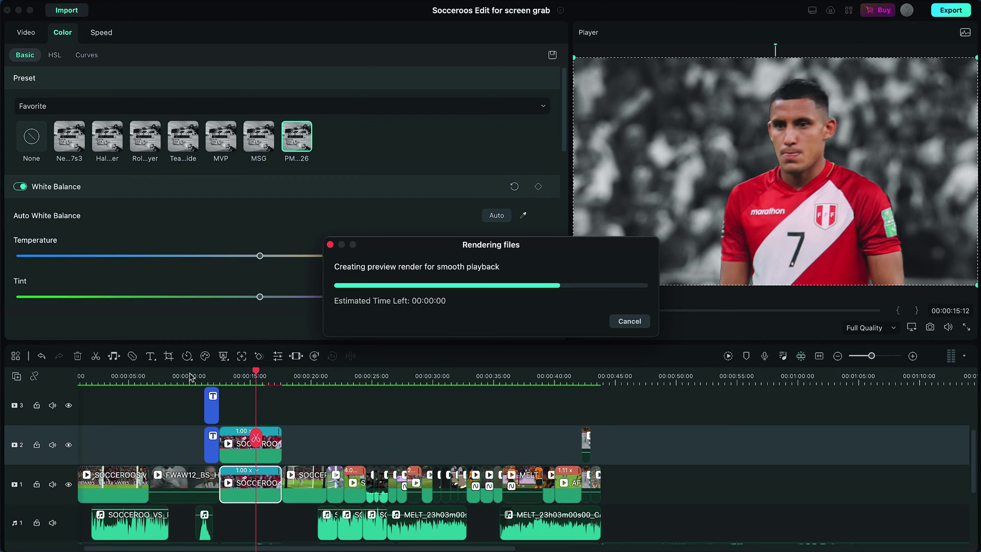
click(205, 378)
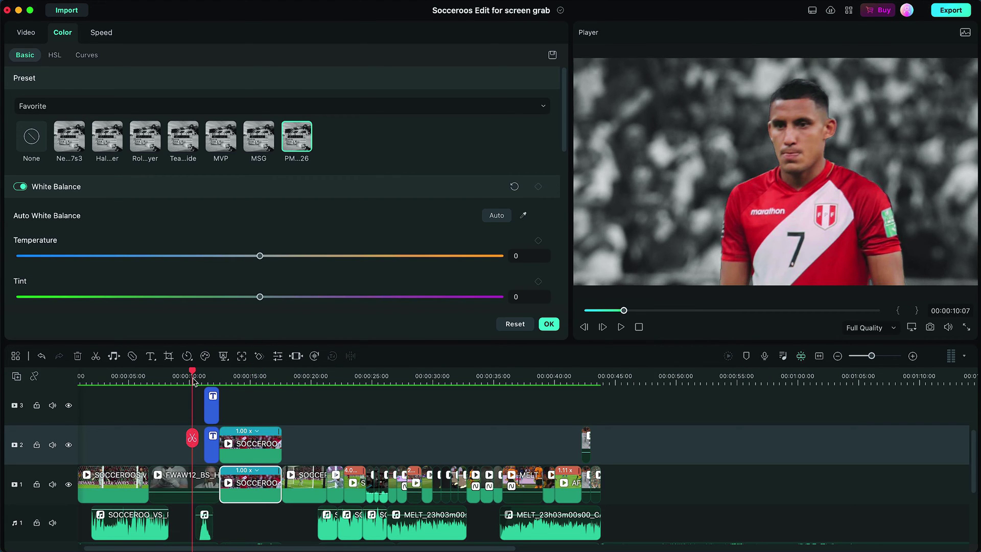
key(space)
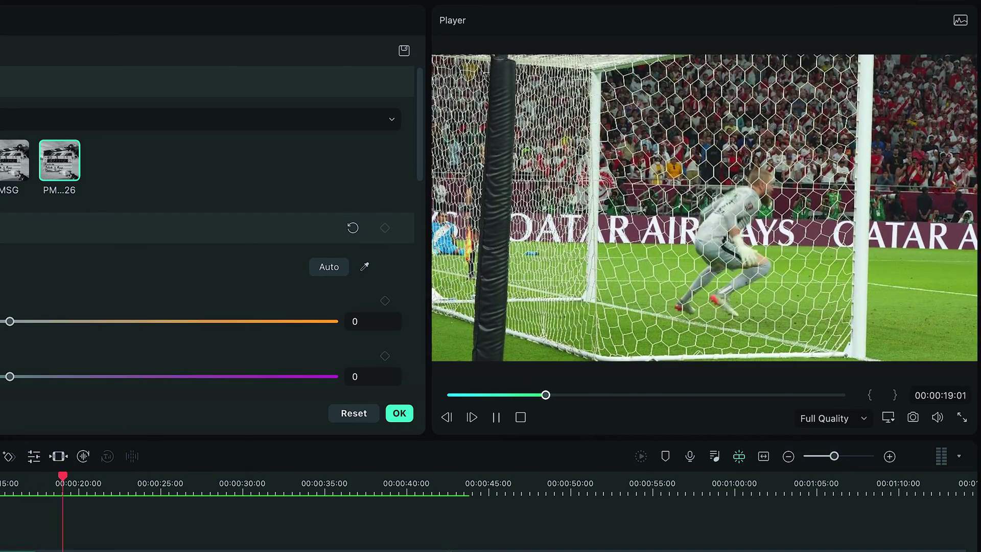
key(space)
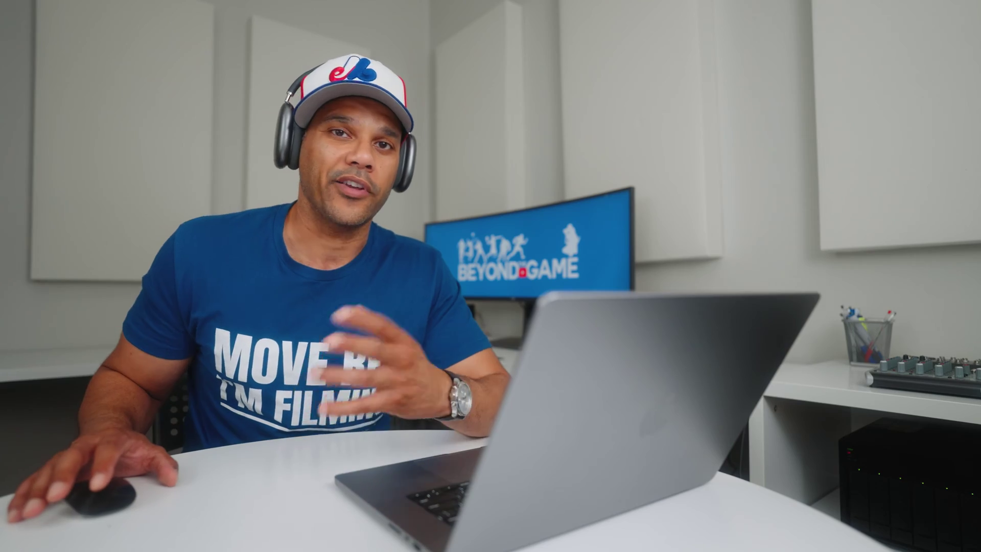